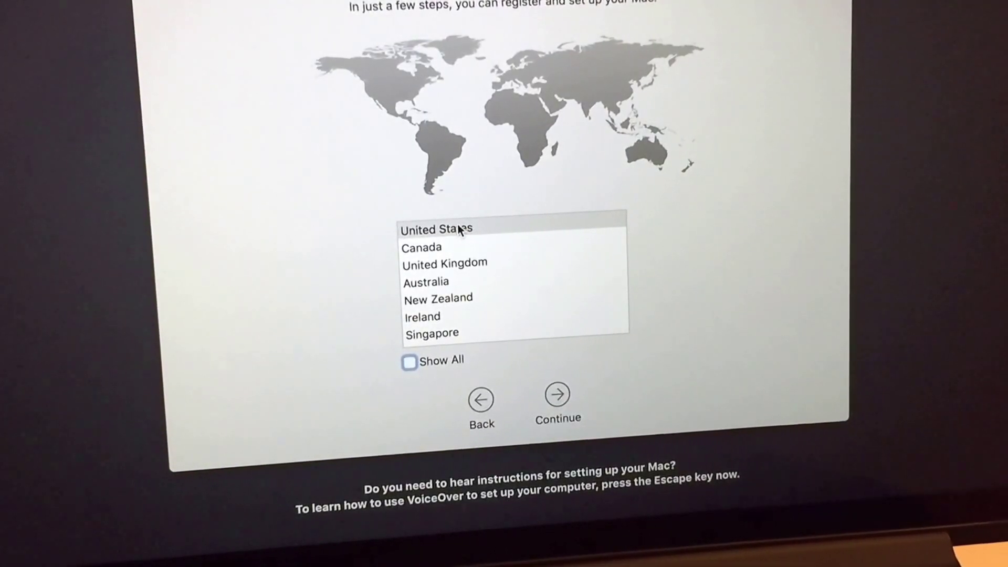
- Choose United States as the country and keep the U.S. keyboard layout
left_click(459, 229)
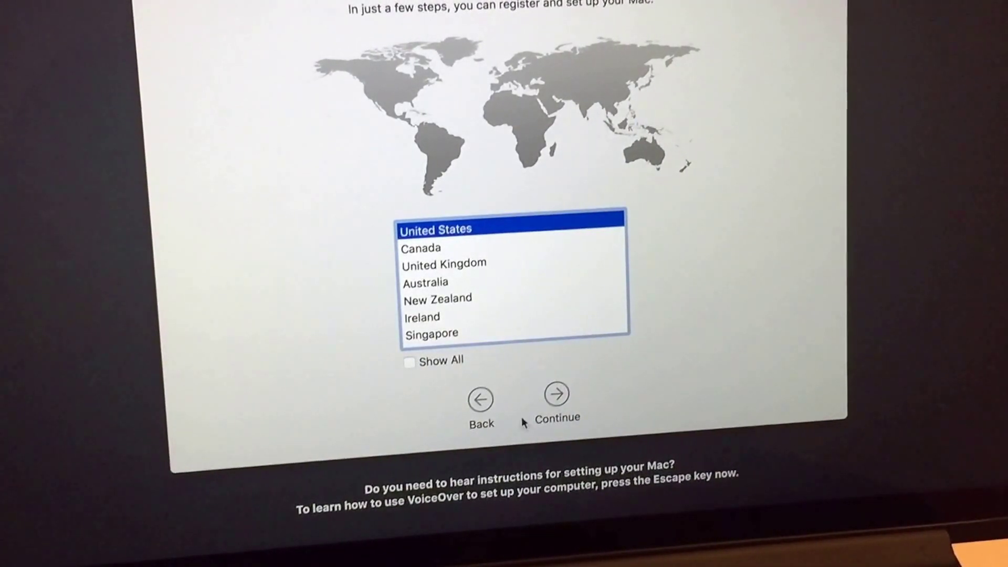
left_click(555, 399)
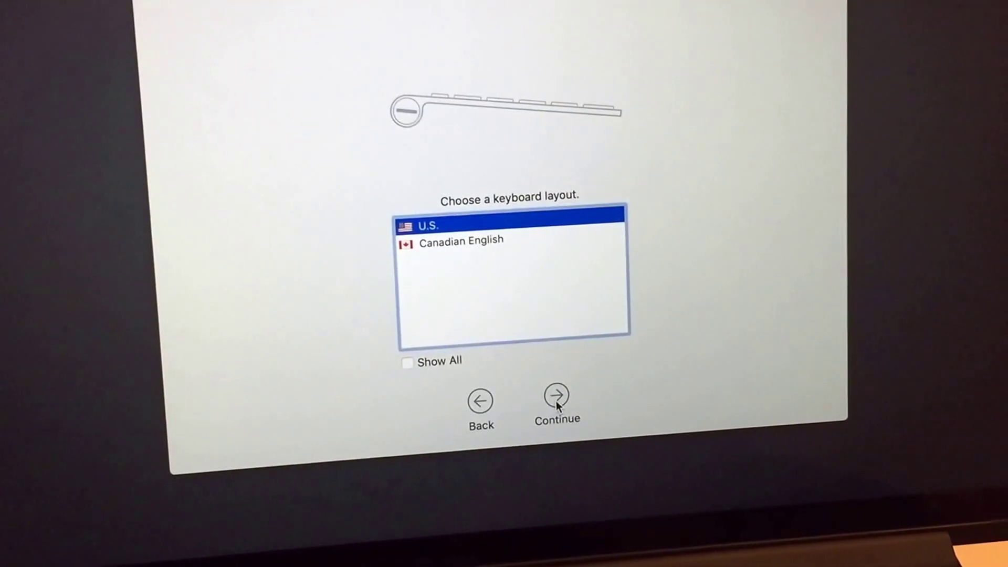
left_click(556, 401)
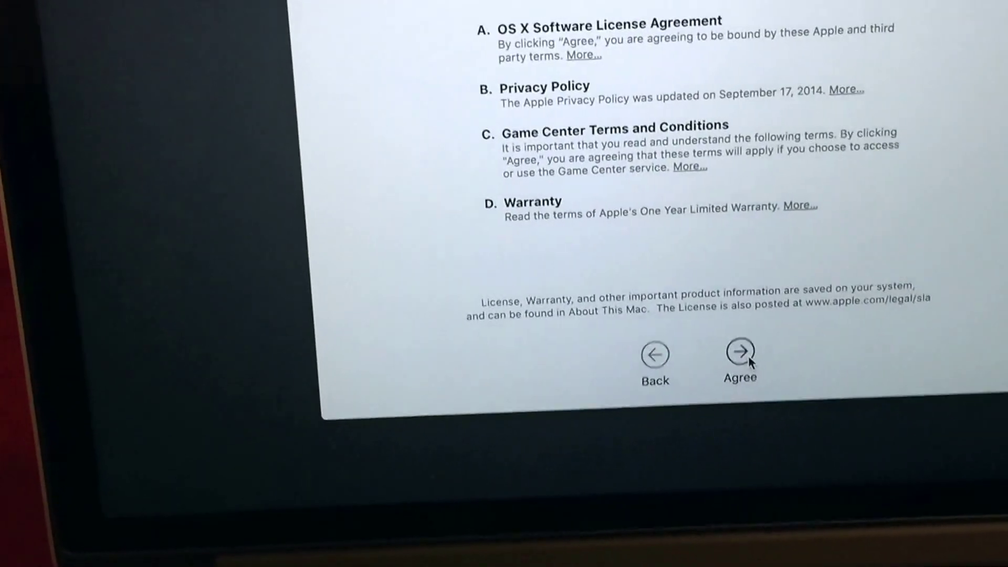
- Agree to the software license and confirm agreement in the sheet
left_click(725, 355)
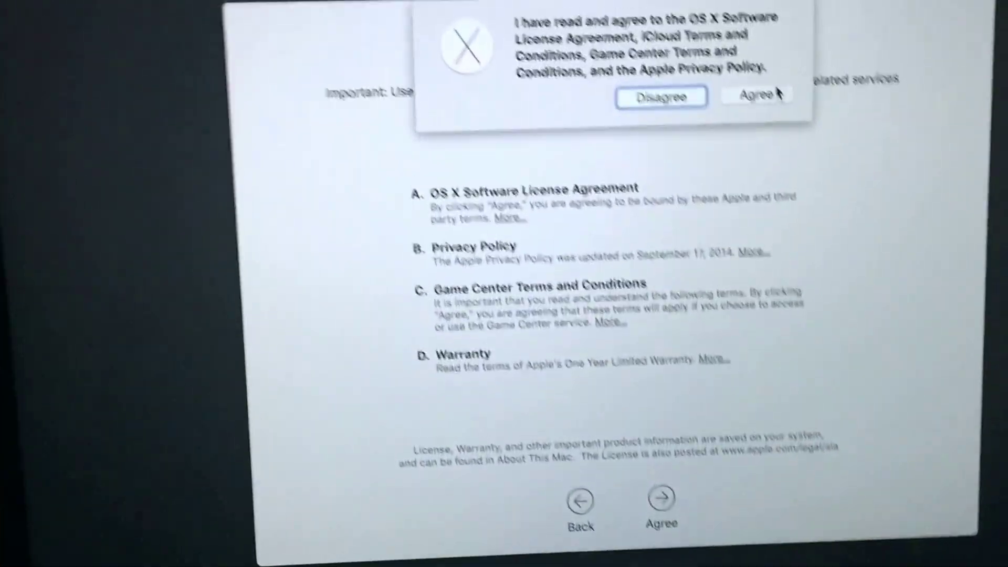
left_click(755, 127)
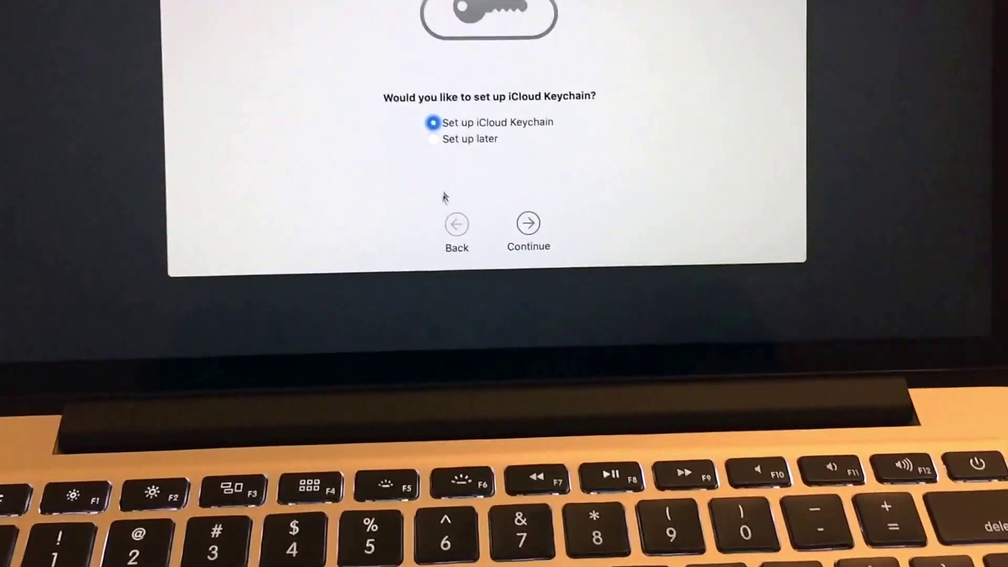
- Choose to set up iCloud Keychain and continue
left_click(523, 203)
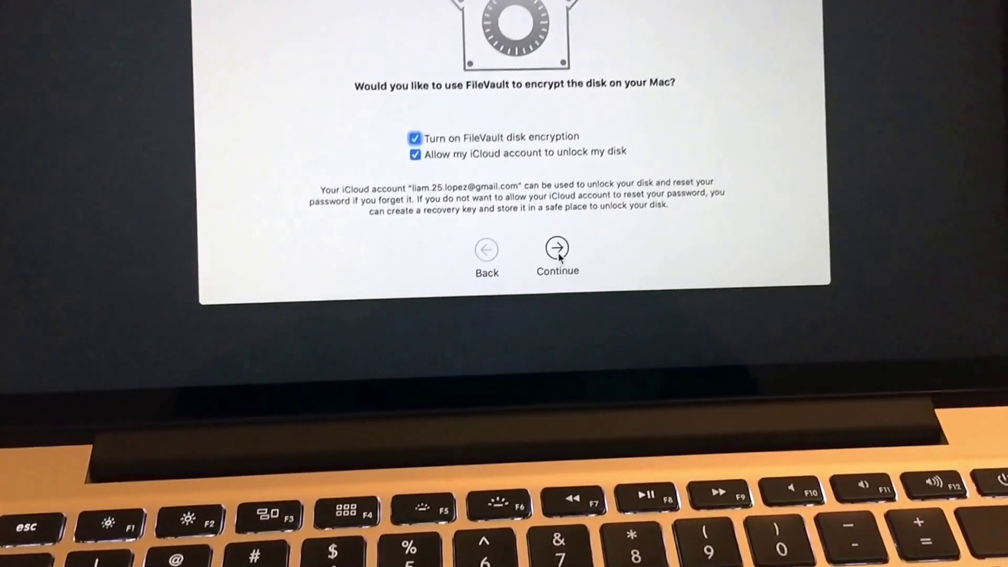
- Keep FileVault encryption and diagnostics sharing on, then continue to finish setup
left_click(731, 297)
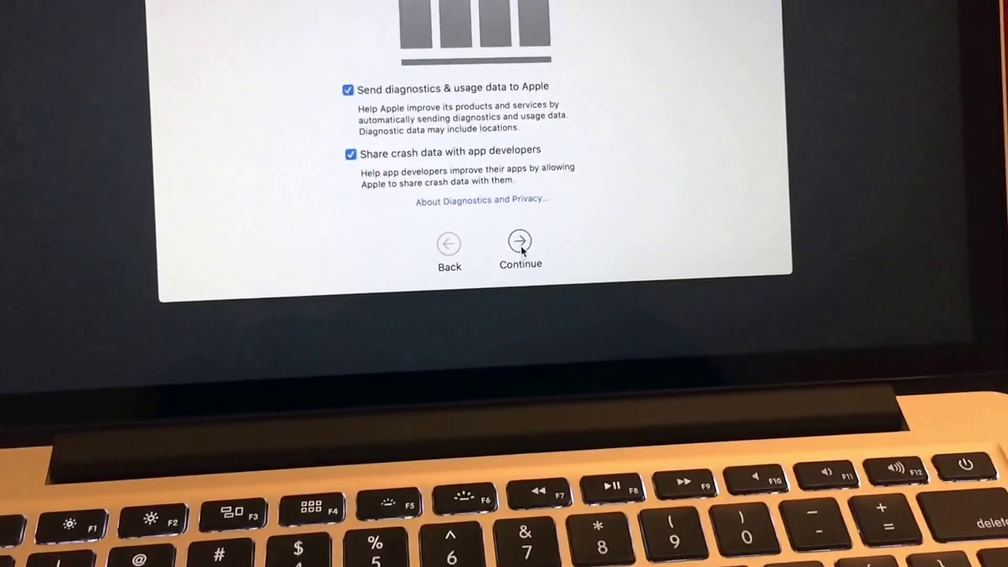
left_click(520, 245)
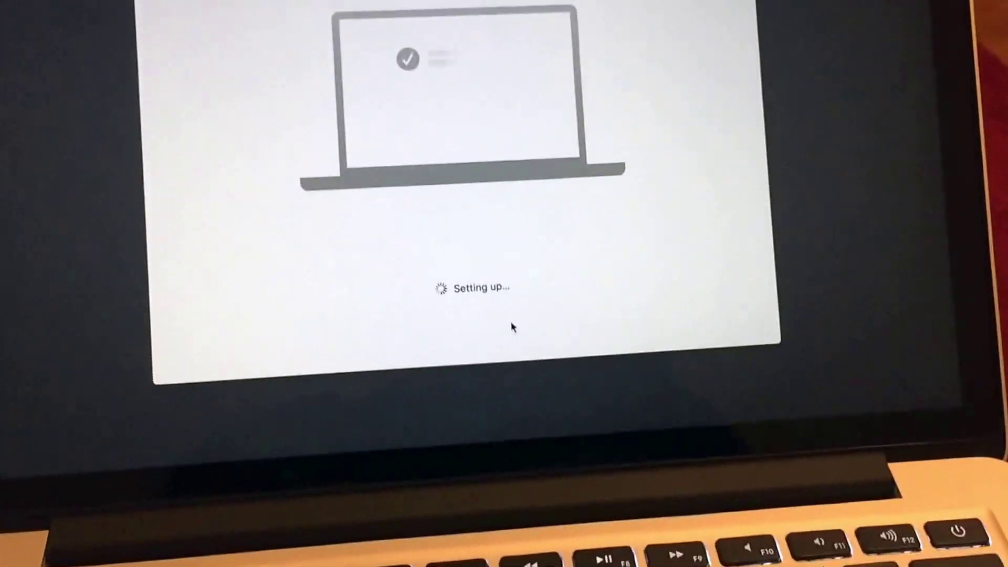